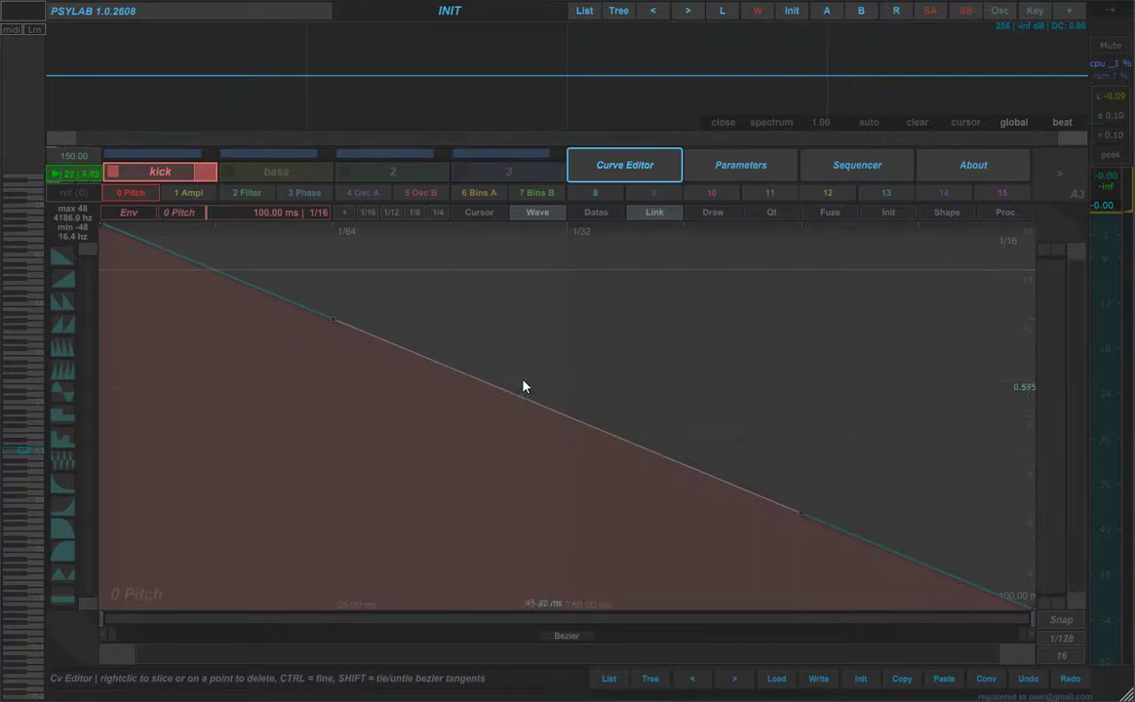
Step: Initialise the program patch to its default and show the kick sound's parameters
left_click(791, 12)
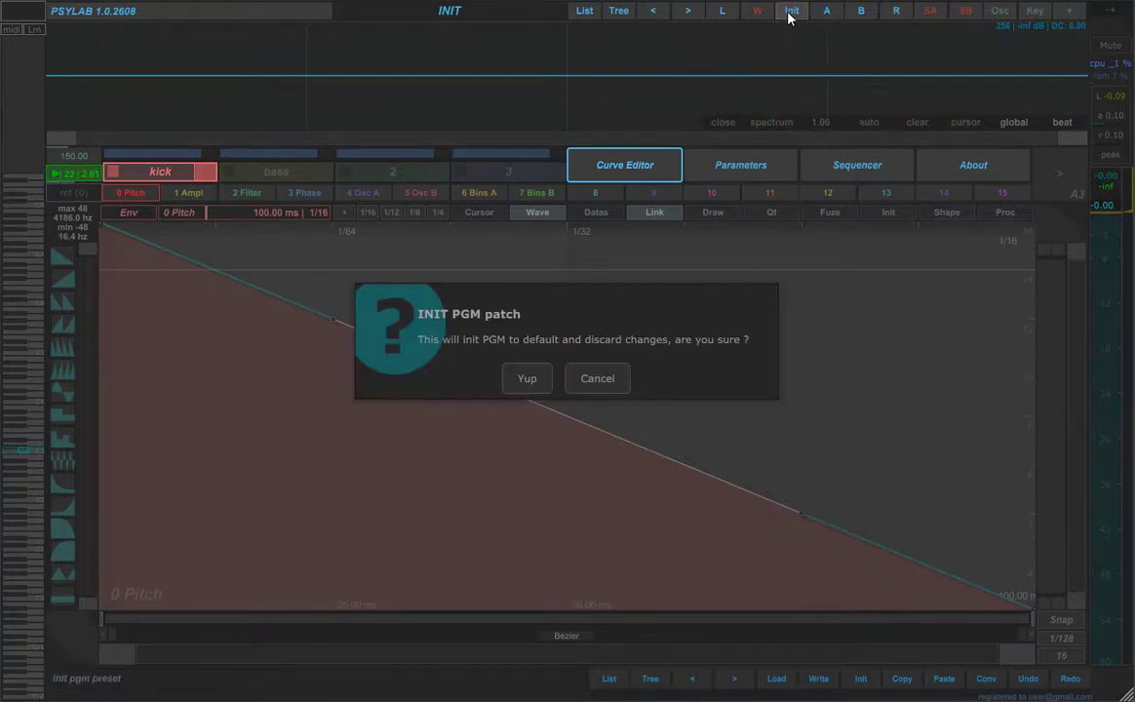
left_click(518, 391)
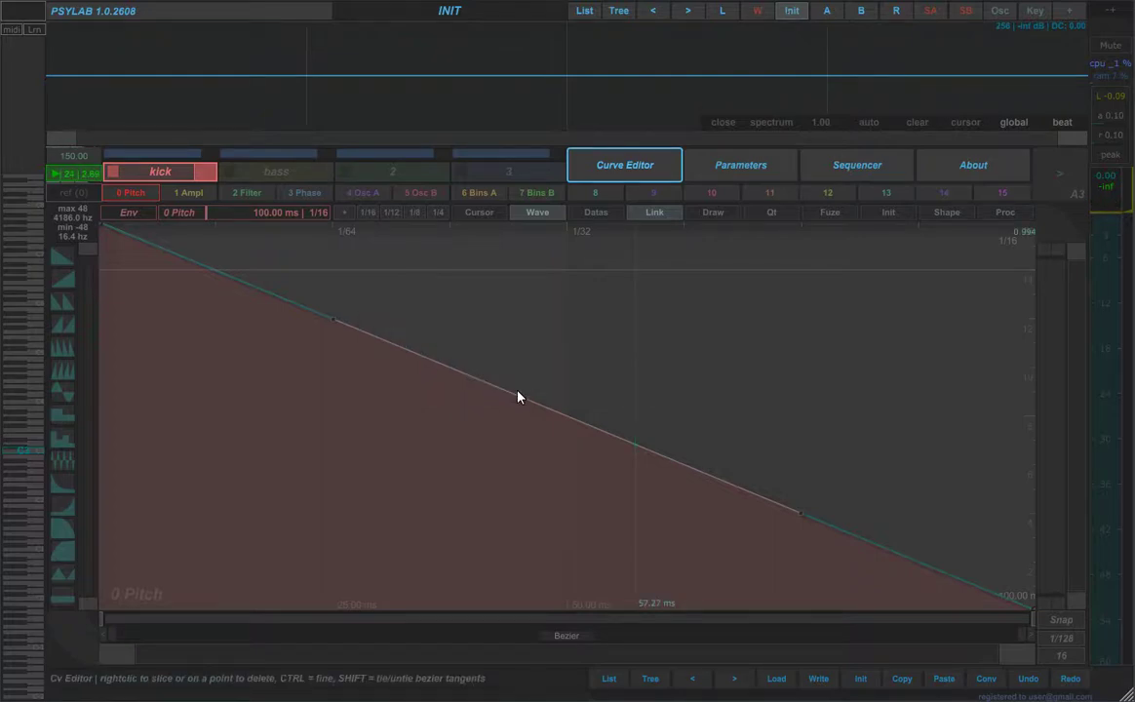
left_click(753, 166)
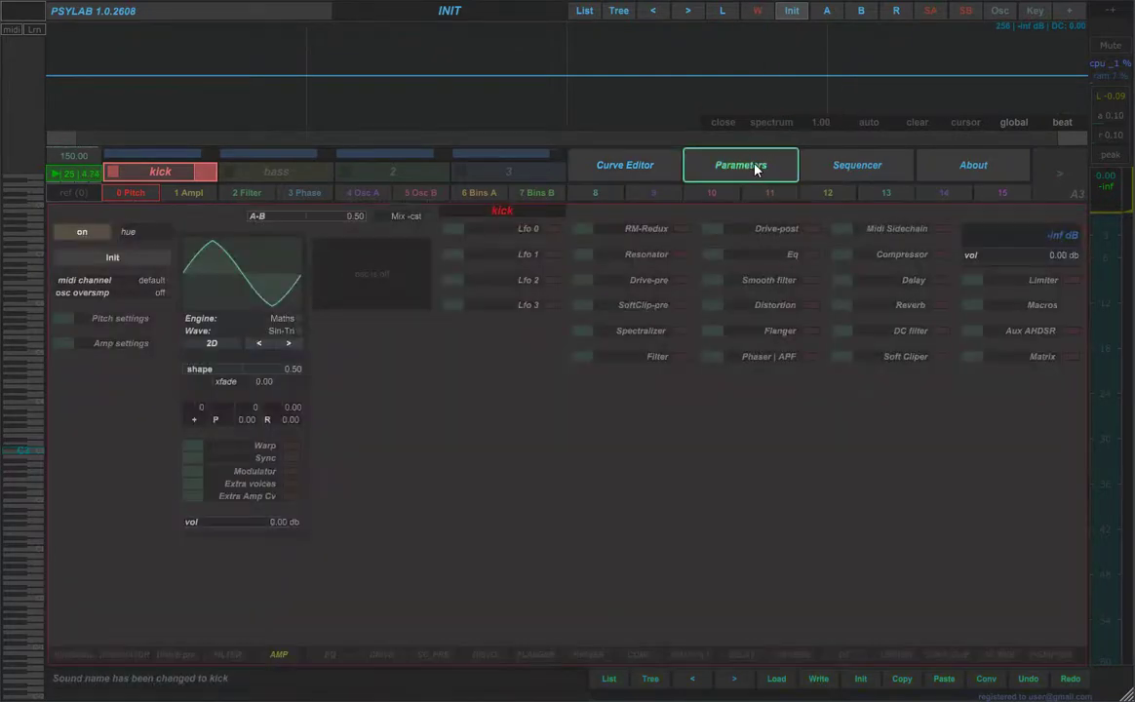
Step: Load the init_kick preset into the kick sound and lower the master output level to -3.79 dB
left_click(156, 173)
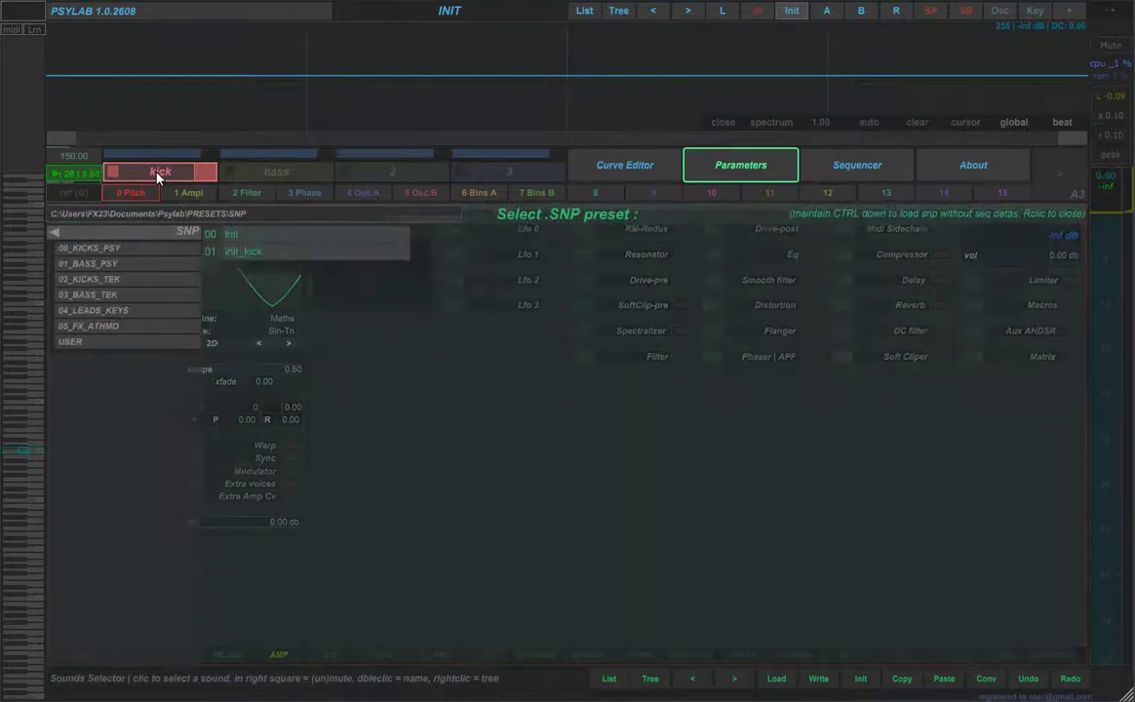
left_click(262, 255)
right_click(343, 261)
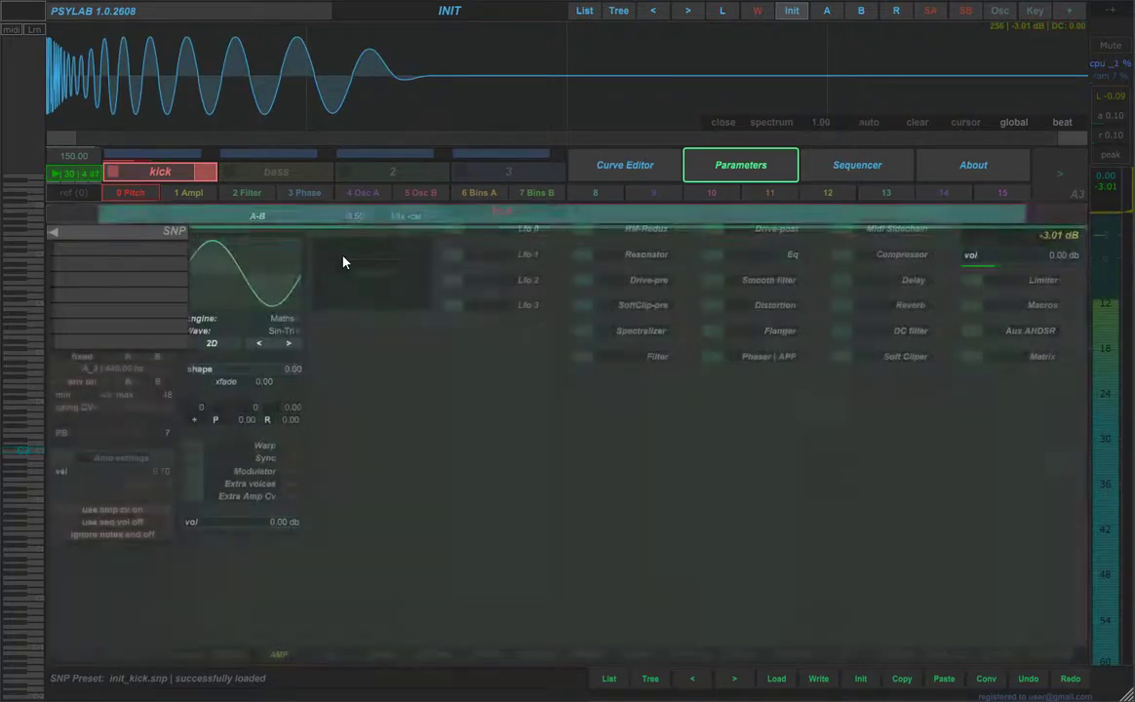
left_click_drag(1109, 235, 1108, 248)
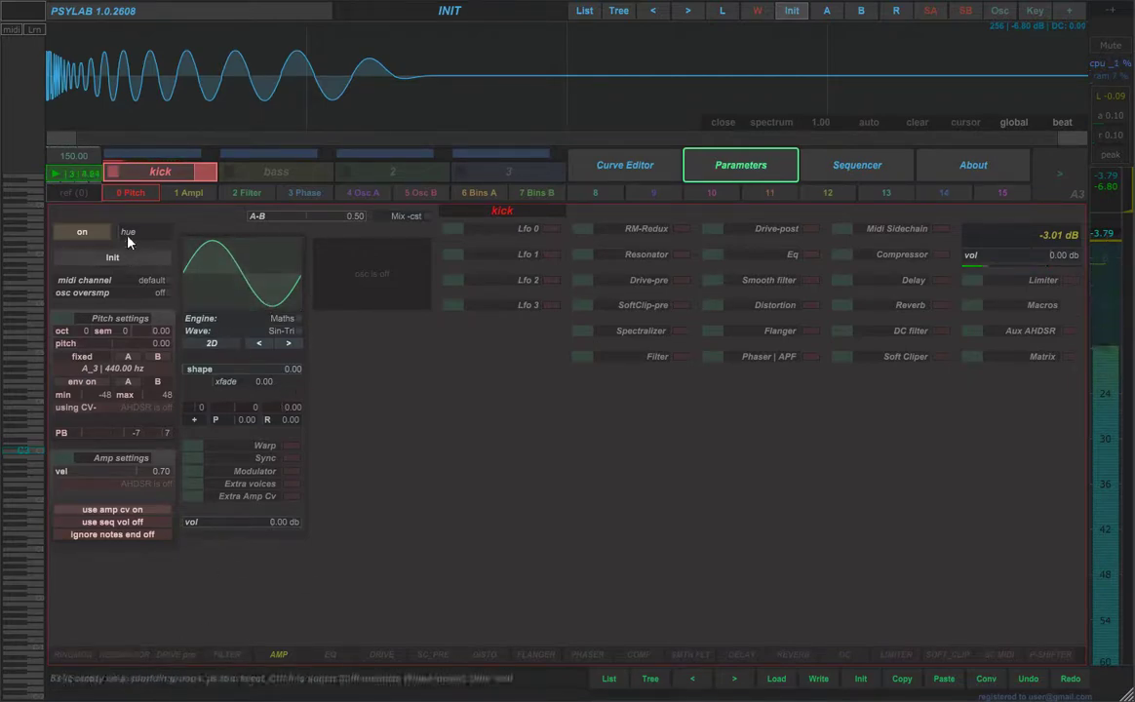
Step: Display the kick's pitch curve after viewing its amplitude curve, and load kick.wav from the KICKS folder as the reference sound
left_click(188, 192)
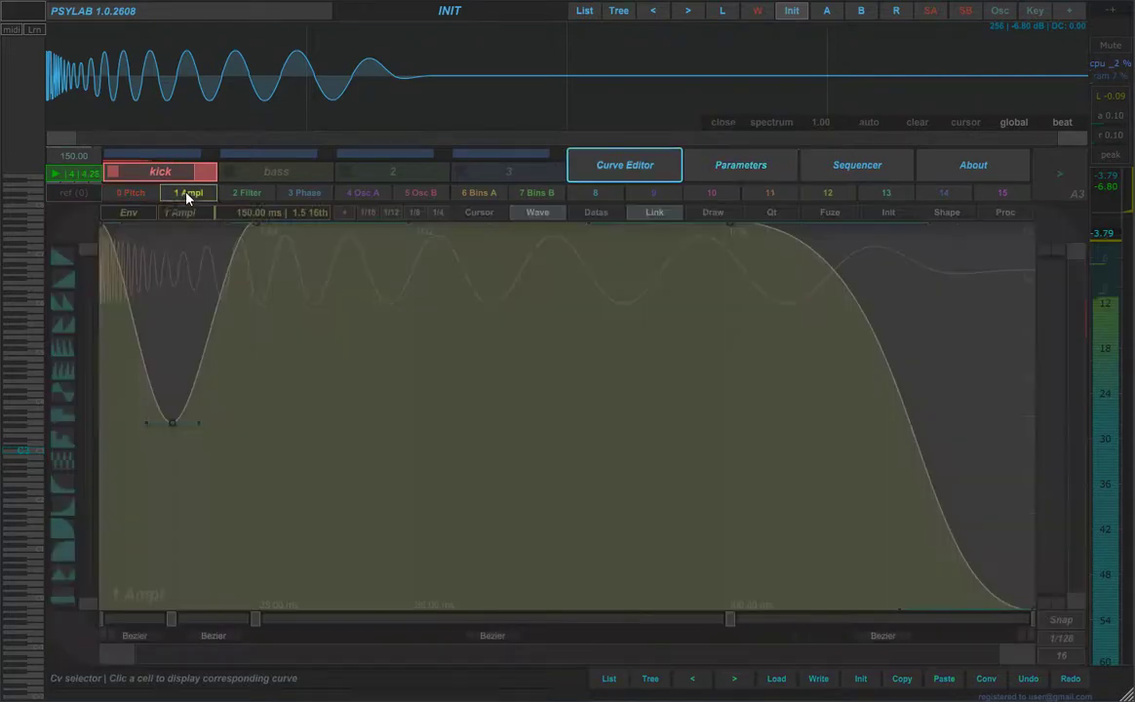
left_click(129, 196)
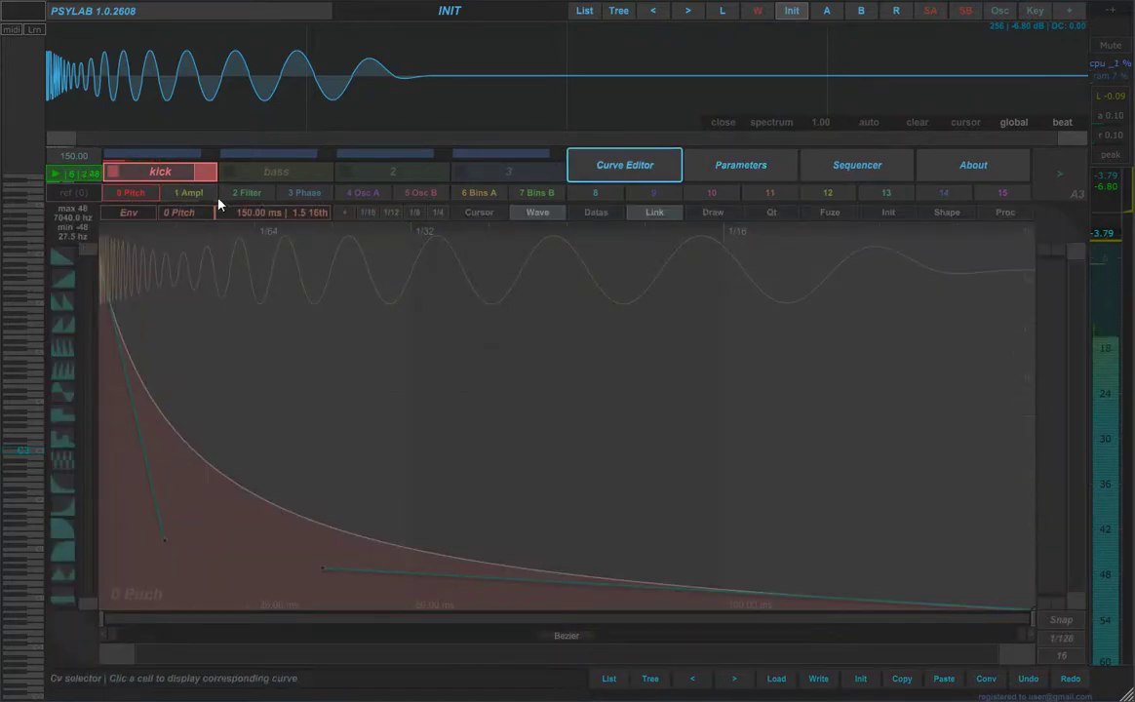
left_click(187, 192)
left_click(142, 195)
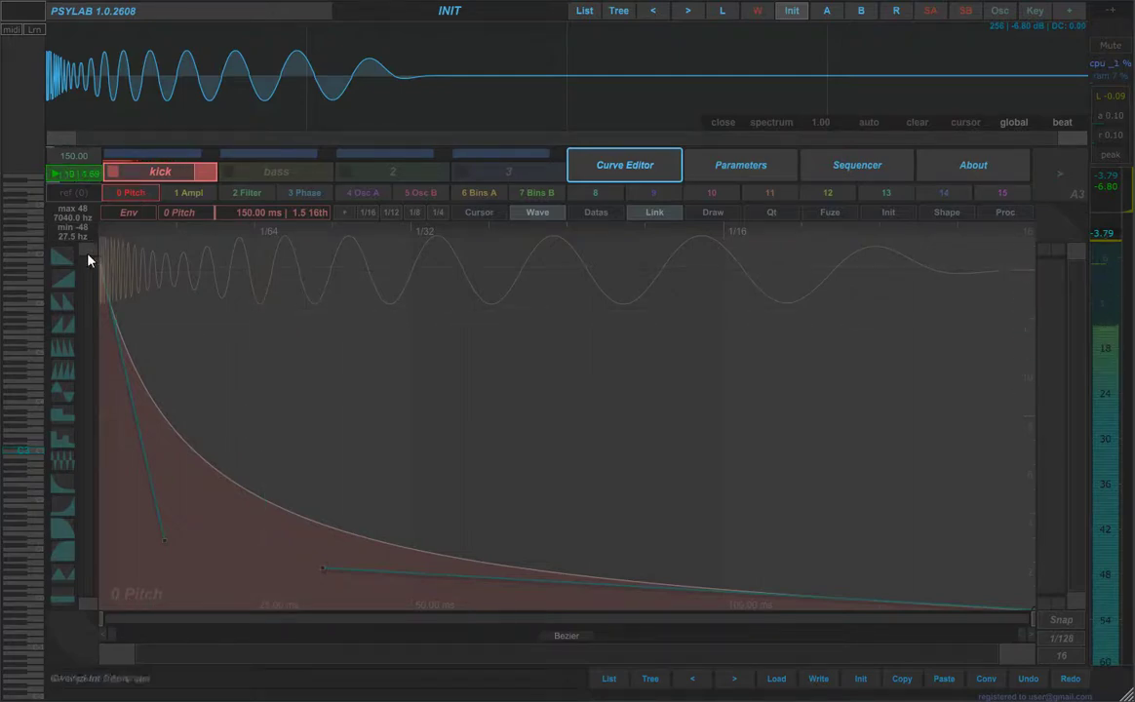
left_click(64, 196)
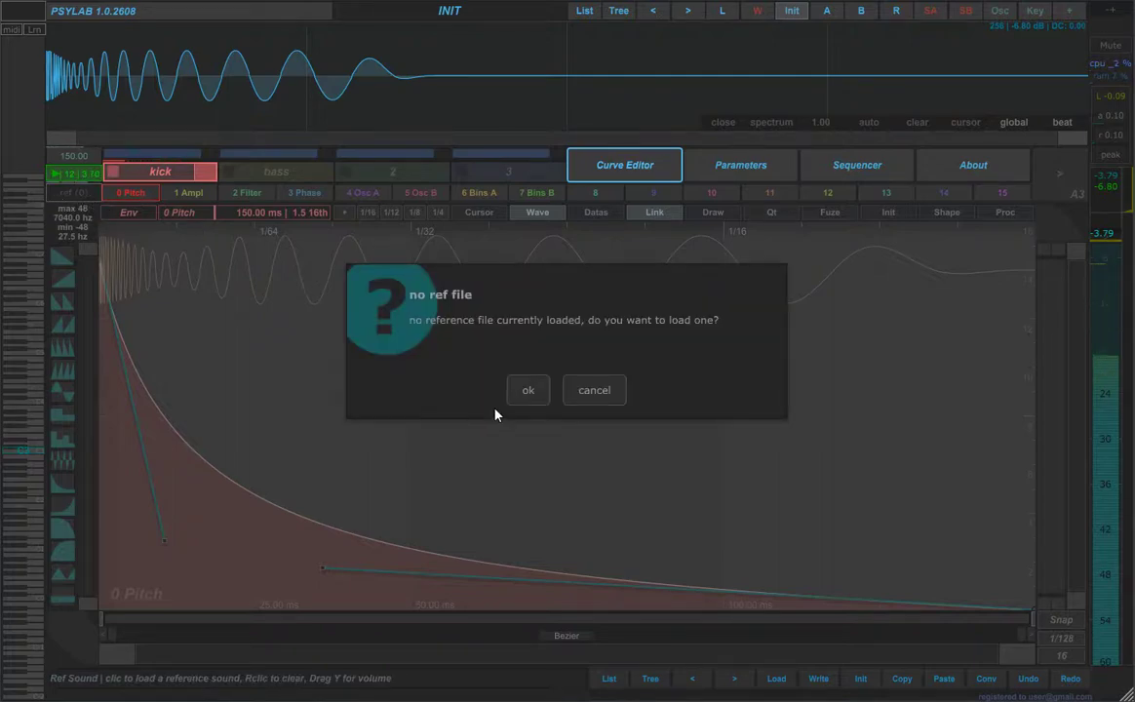
left_click(523, 399)
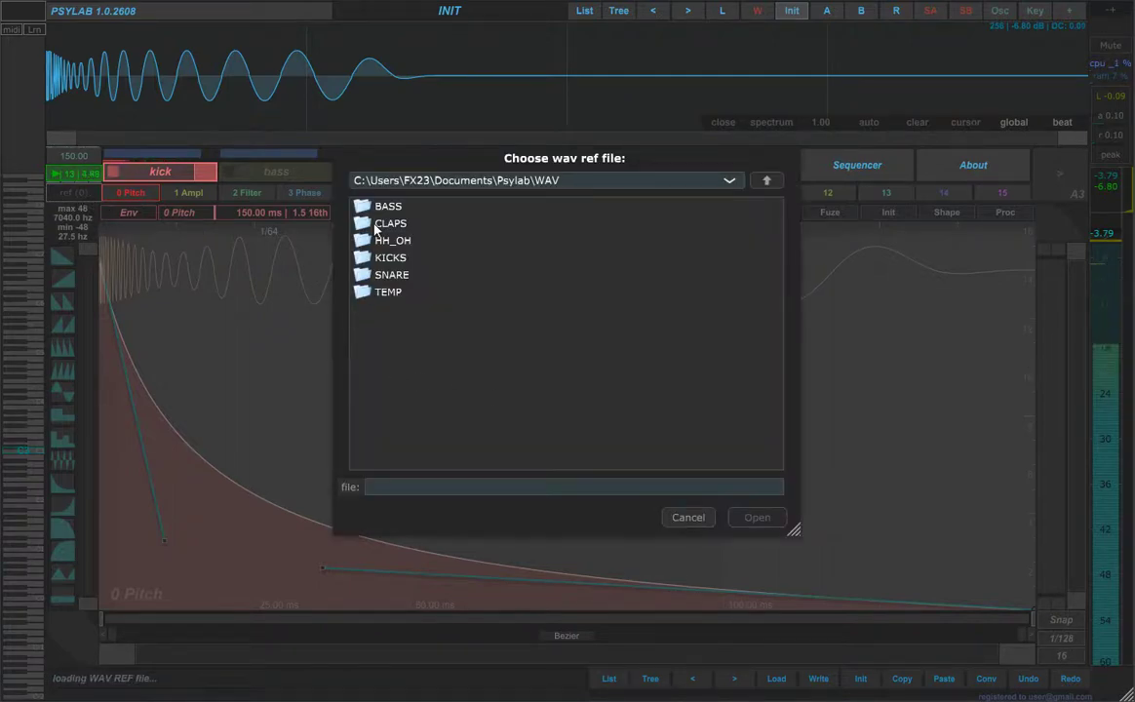
double_click(388, 259)
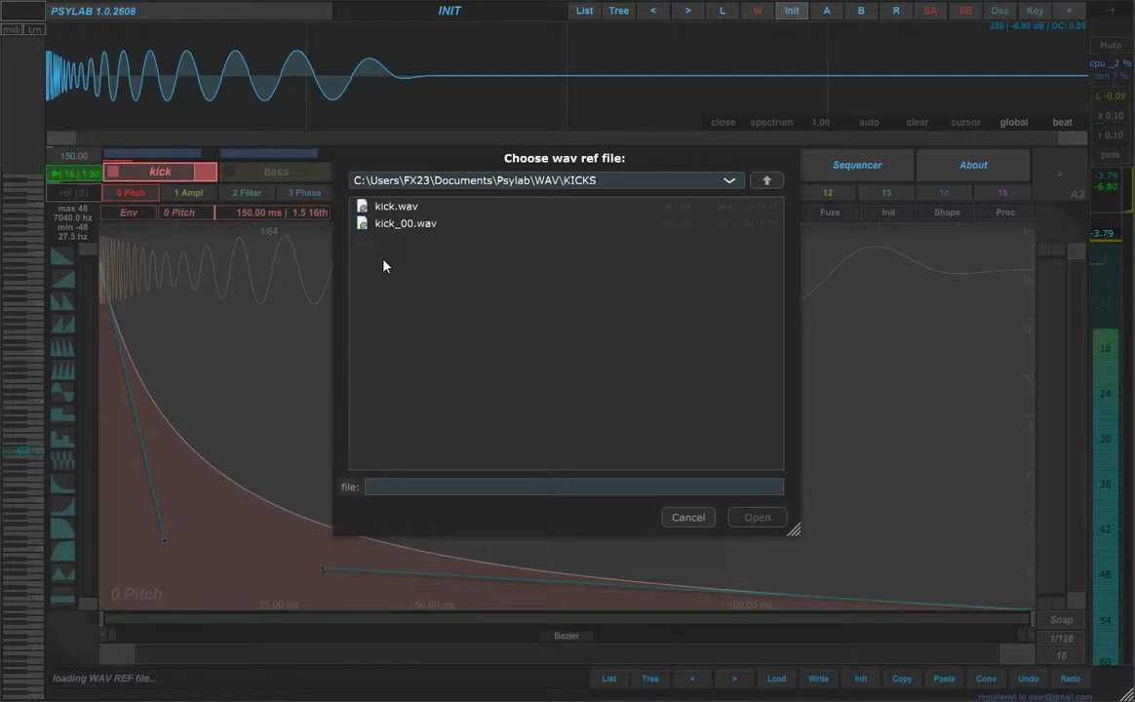
double_click(387, 209)
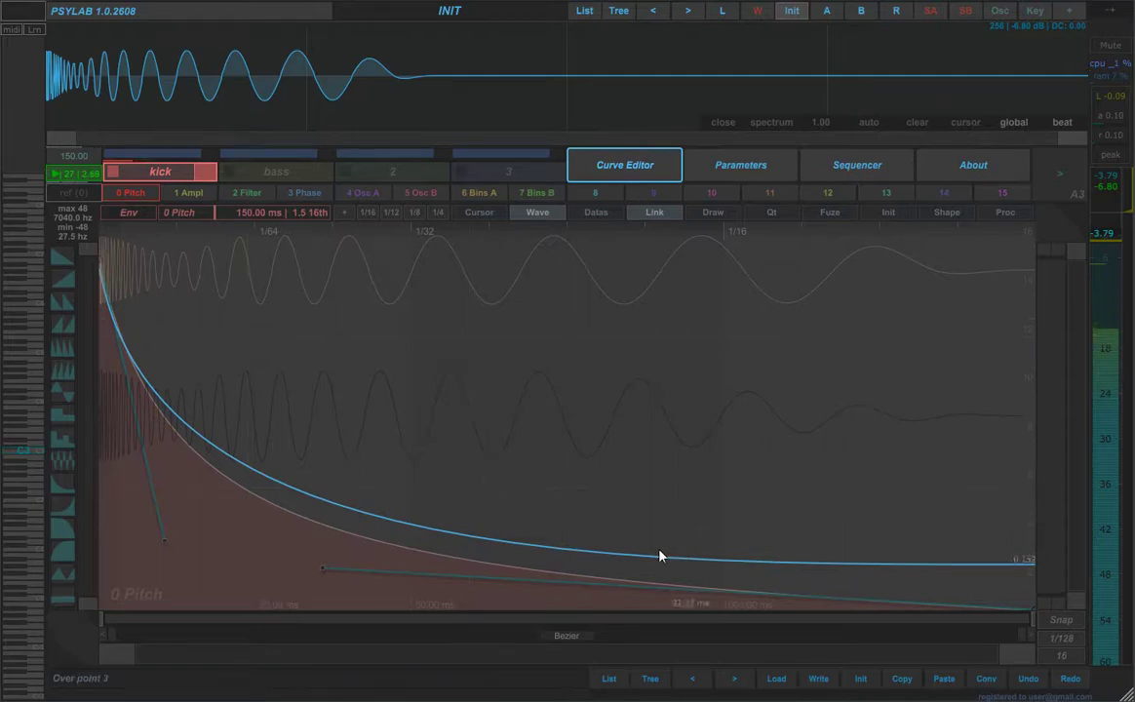
Step: On the kick's amplitude curve, move the early dip point, the peak point after it and their tangents onto the red reference envelope
left_click(185, 196)
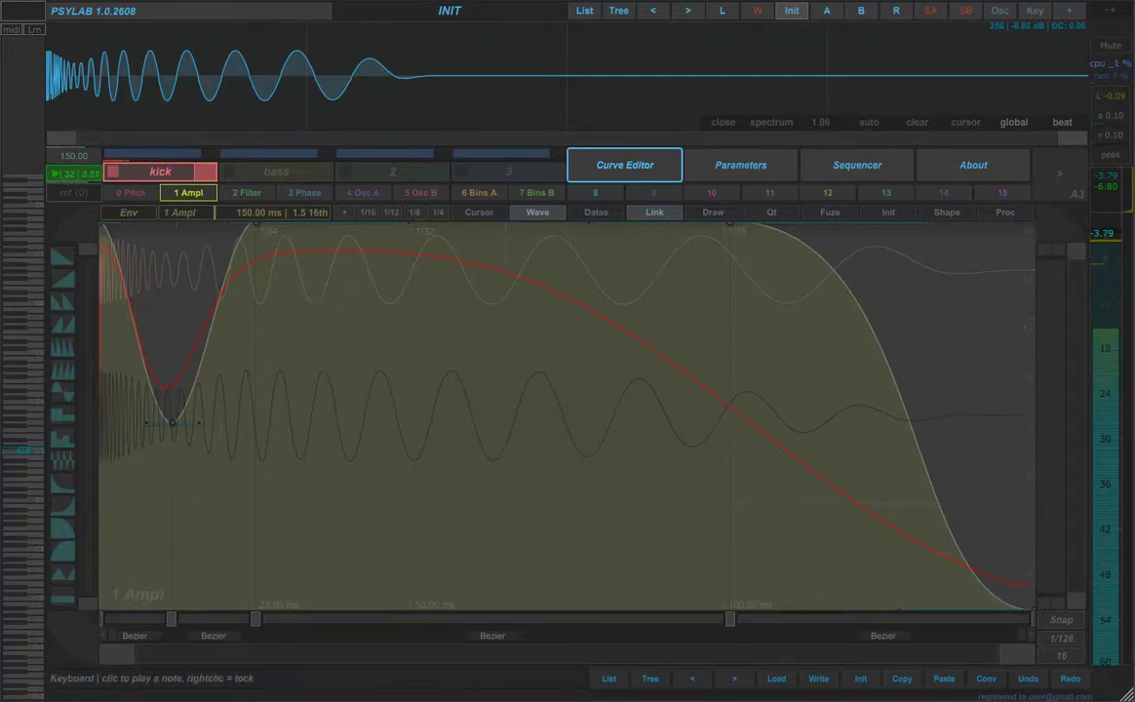
left_click_drag(188, 420, 166, 386)
left_click_drag(258, 226, 248, 266)
left_click_drag(398, 265, 283, 244)
left_click_drag(223, 279, 213, 286)
Step: Fit the amplitude curve's decay to the reference by moving the hold point to just after 50 ms and adding a point along the slope
left_click_drag(731, 228, 423, 250)
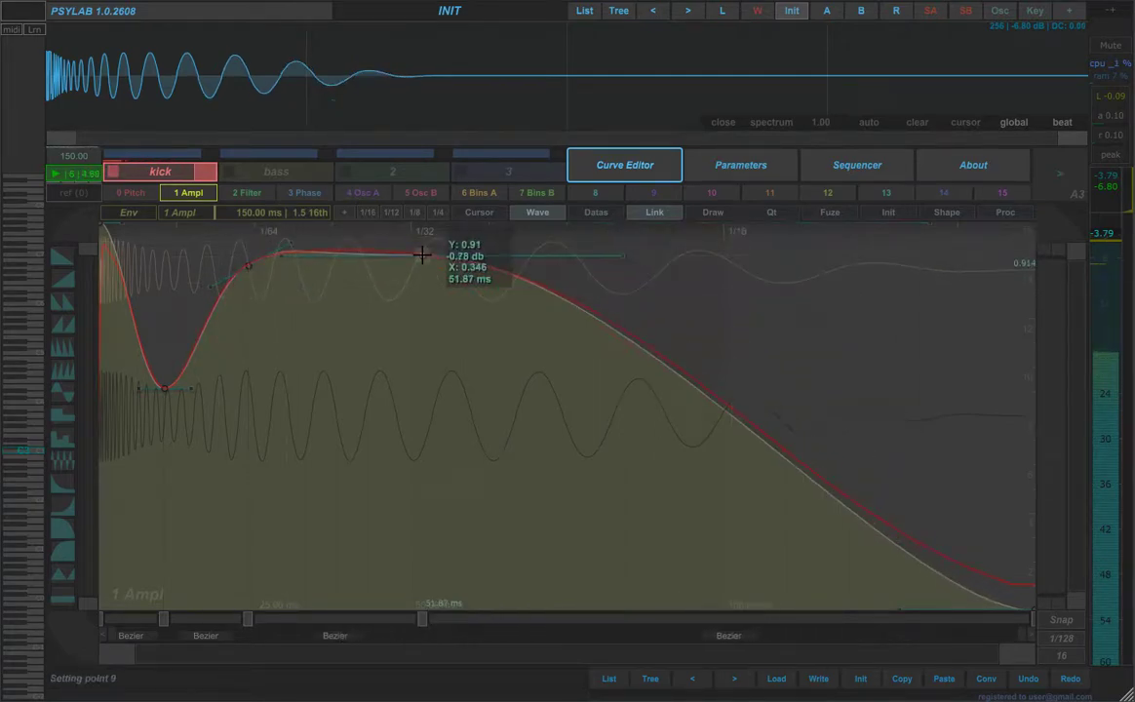
left_click_drag(253, 234, 318, 237)
left_click_drag(778, 474, 781, 447)
left_click_drag(418, 254, 431, 253)
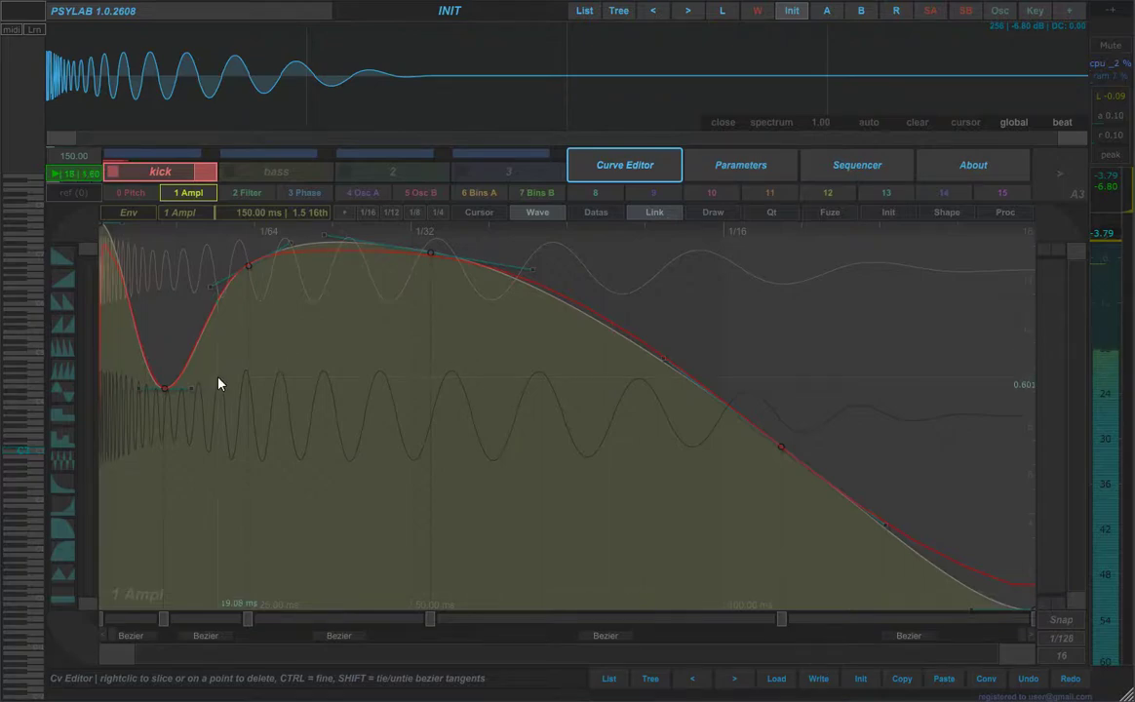
Step: Add a point just after the start of the amplitude curve and lower the first point to follow the reference attack
left_click_drag(1014, 652, 175, 642)
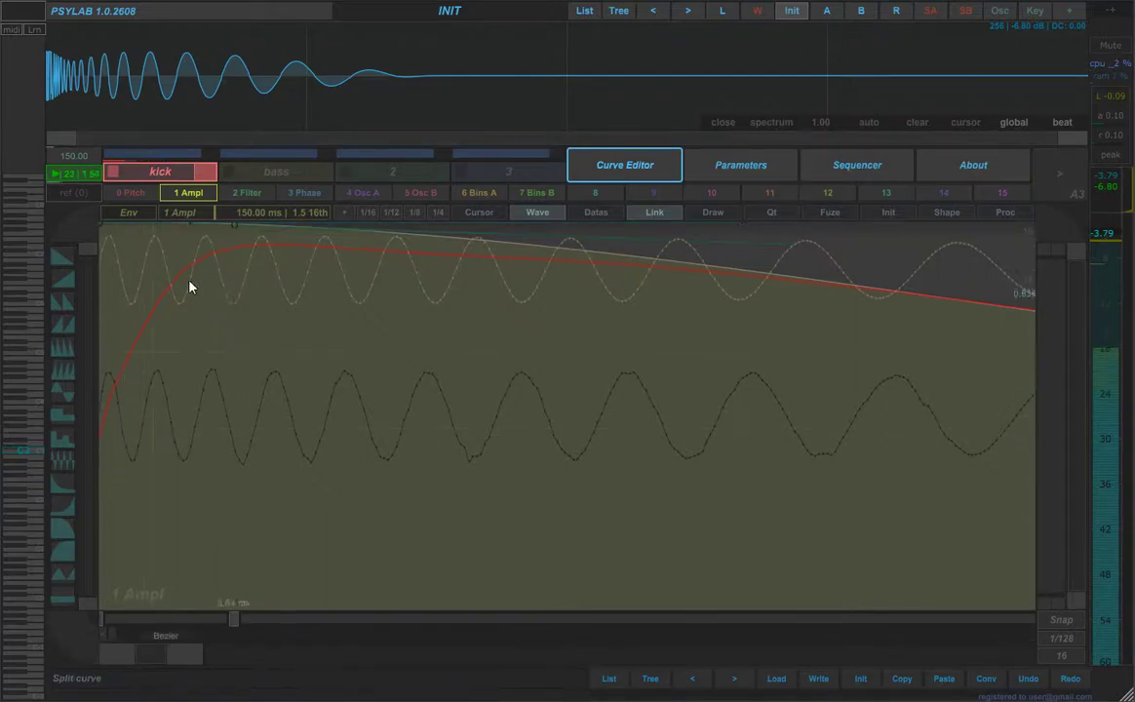
left_click_drag(101, 226, 97, 393)
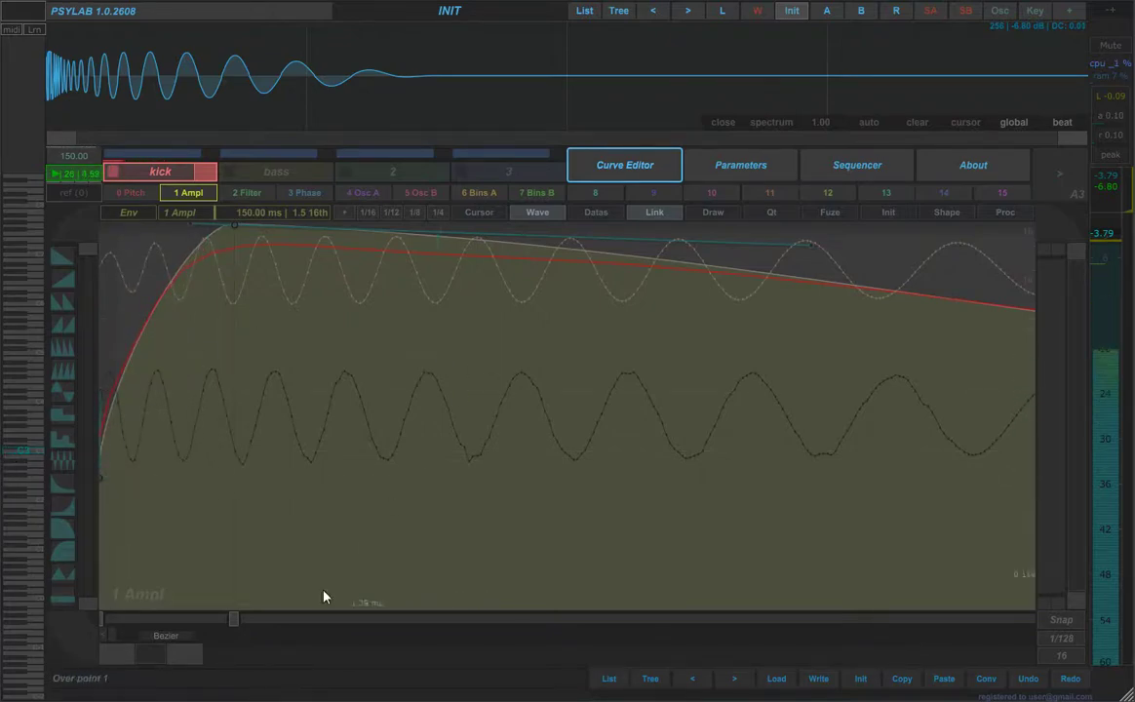
left_click(162, 592)
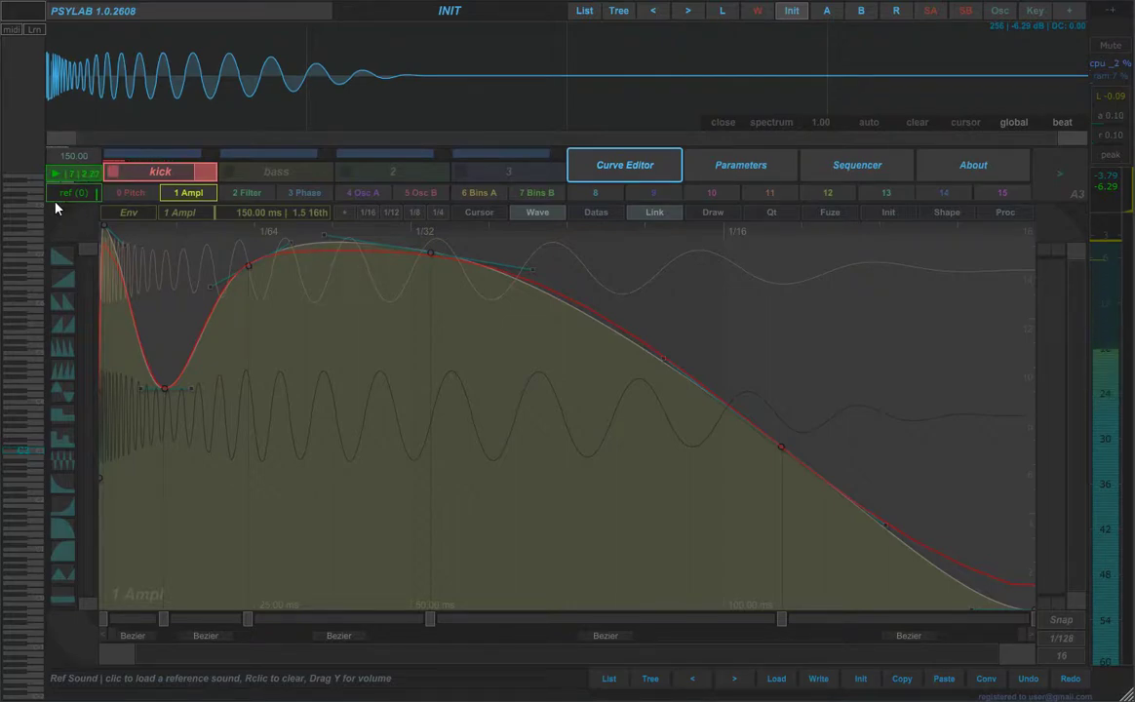
Step: On the kick's pitch curve, raise the end point, add a point at about 23 ms and adjust its tangent to follow the blue reference curve
left_click(132, 194)
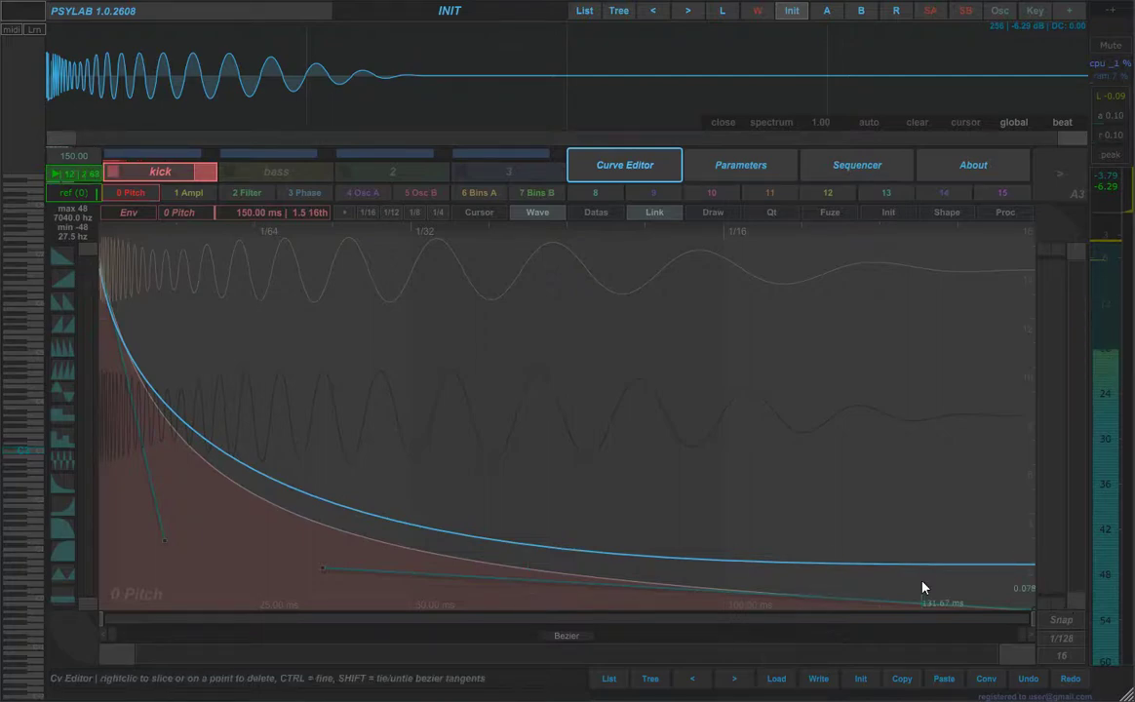
left_click_drag(1032, 607, 1039, 579)
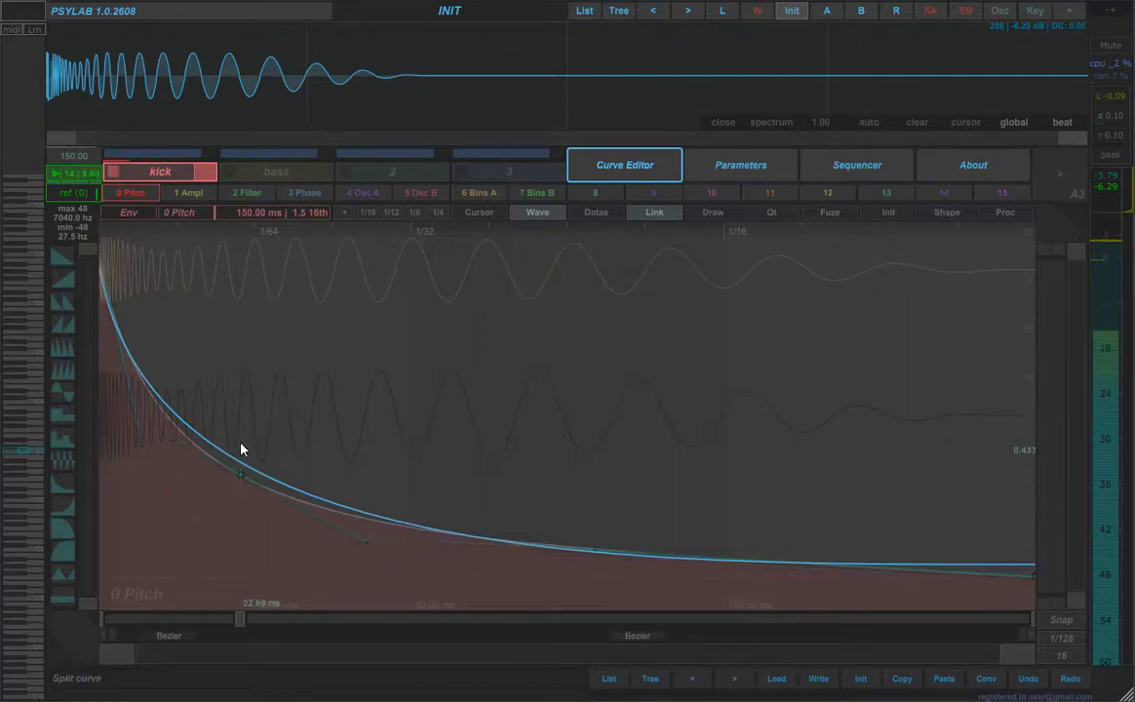
left_click_drag(240, 473, 246, 463)
left_click(376, 533)
left_click_drag(375, 532, 398, 552)
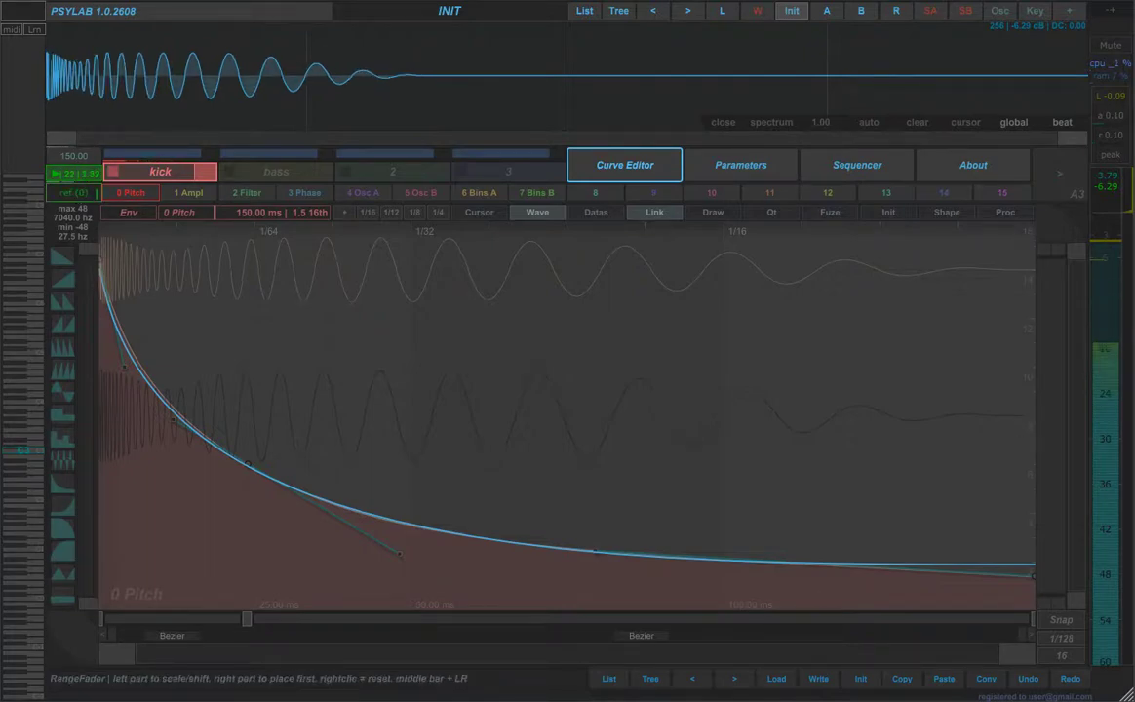
Step: Fine-tune the start point and tangent of the pitch curve to match the first milliseconds of the reference
left_click_drag(1021, 665, 262, 626)
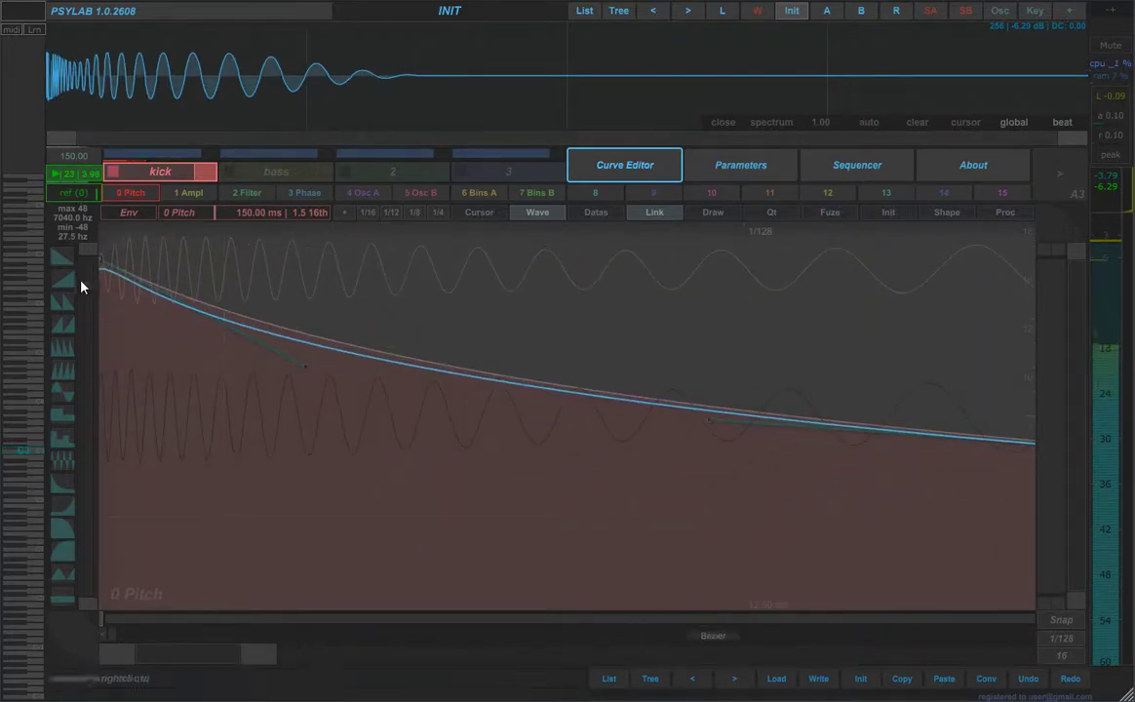
left_click_drag(107, 263, 101, 265)
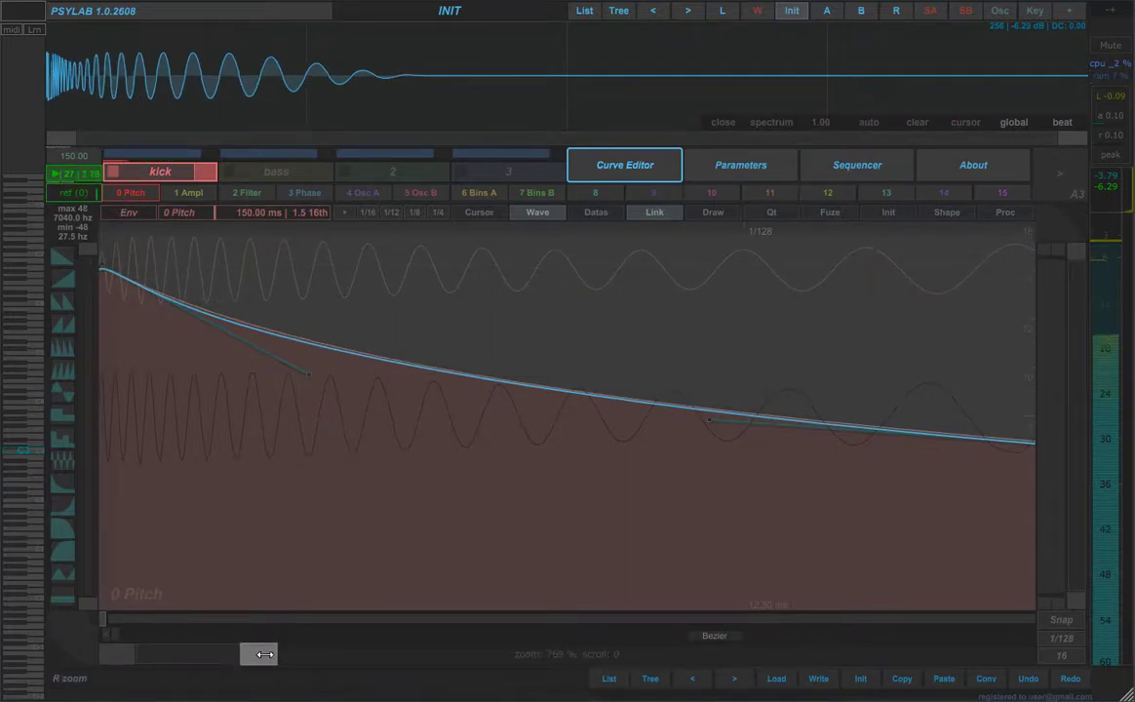
left_click_drag(256, 625, 816, 627)
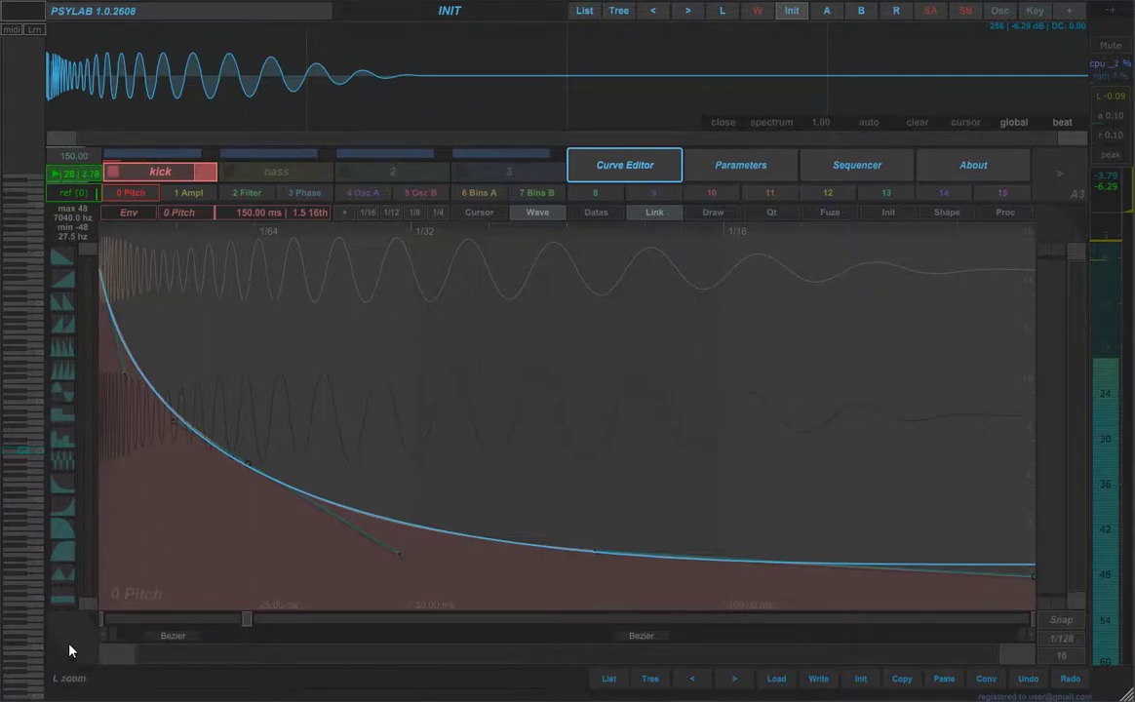
Step: Clear the reference sound and load kick.wav as the reference again
right_click(75, 196)
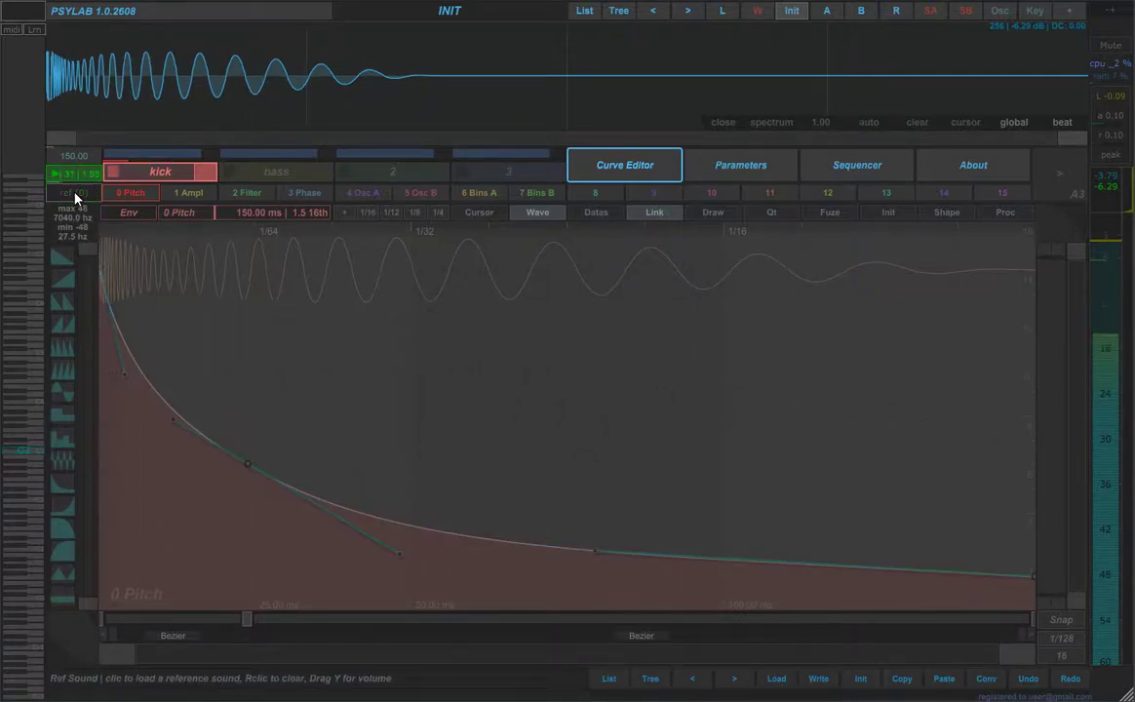
left_click(75, 196)
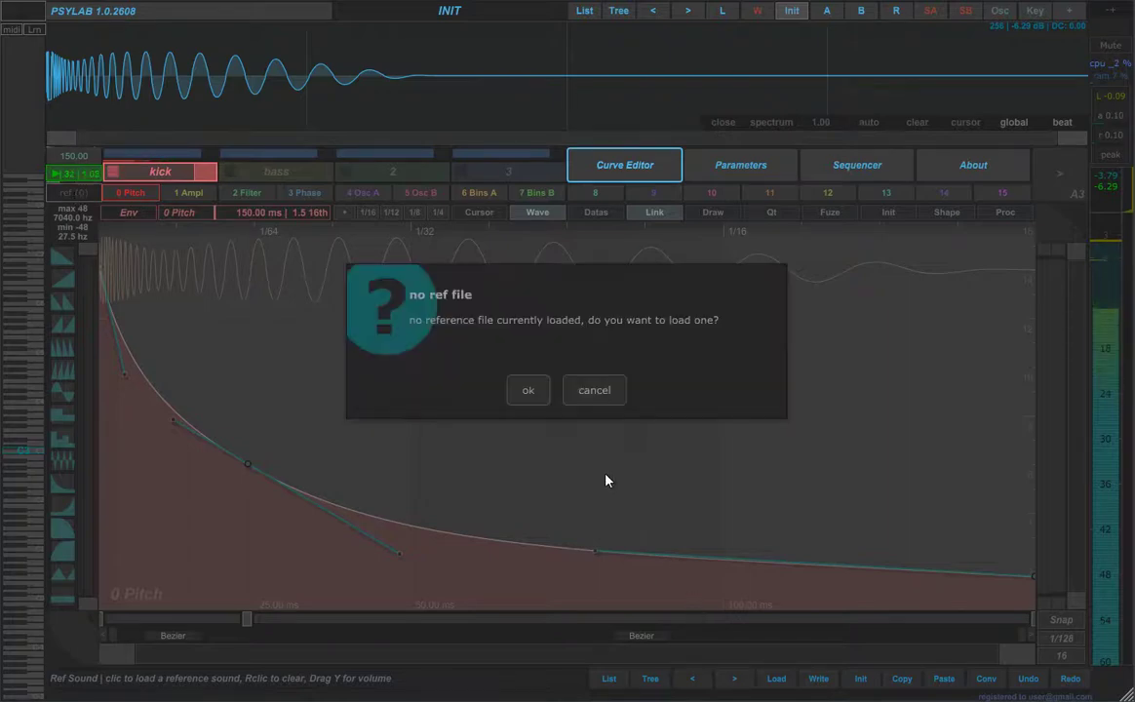
left_click(531, 390)
double_click(394, 206)
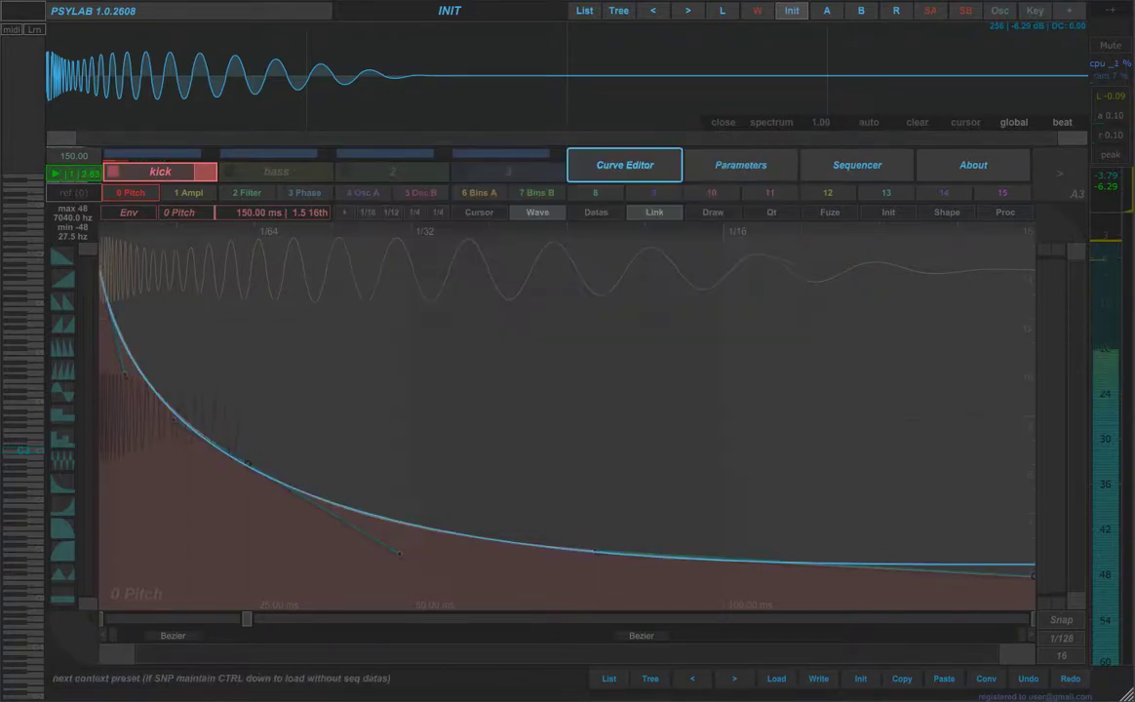